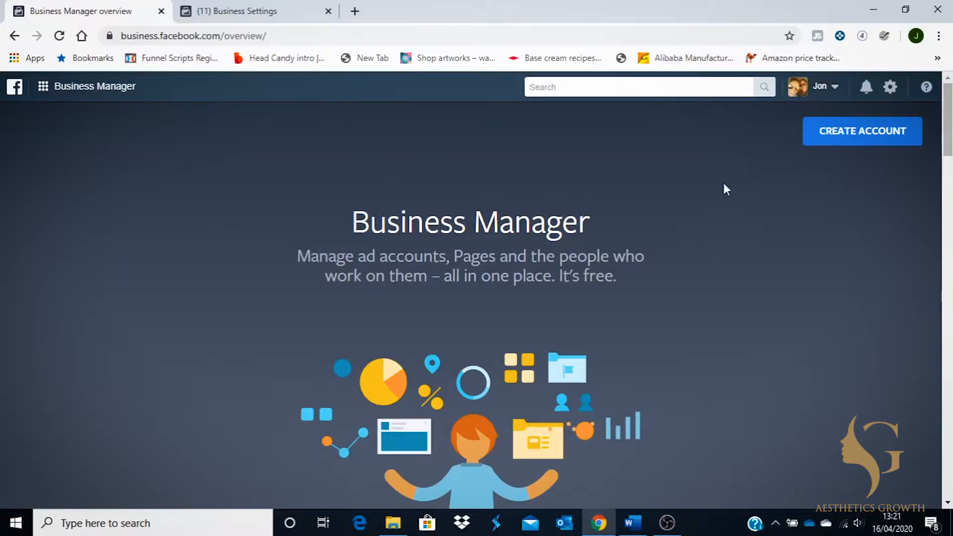
# Create a new Business Manager account named 'Elegance Asethetics' and enter the business email address.
pyautogui.click(850, 137)
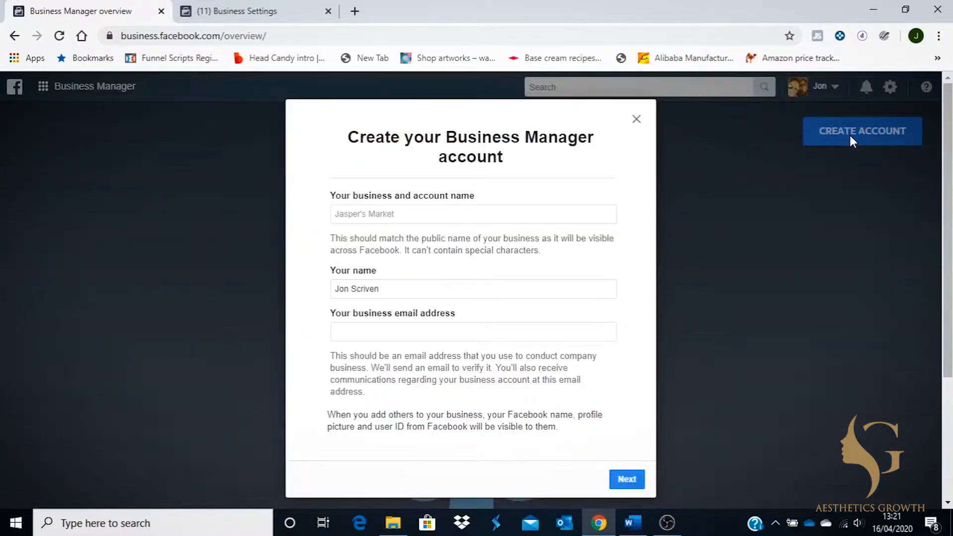
pyautogui.click(580, 215)
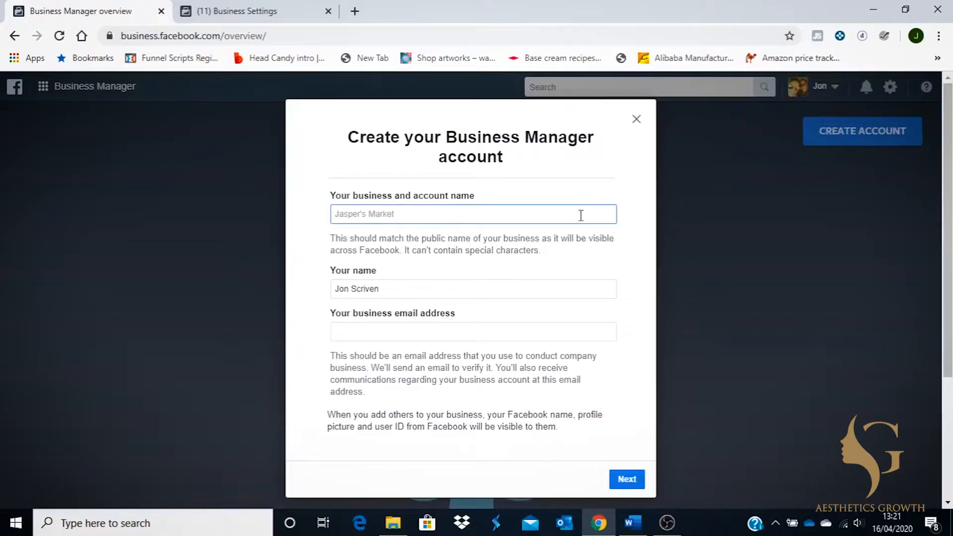
pyautogui.write('Elegance Asethetics')
pyautogui.click(462, 336)
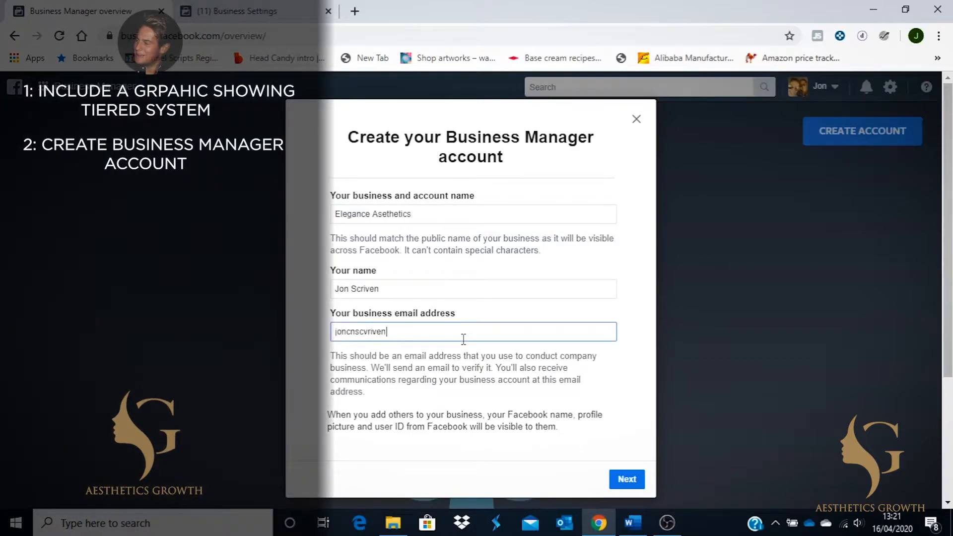
# Continue to the 'Add your business details' form and scroll through its fields.
pyautogui.click(626, 479)
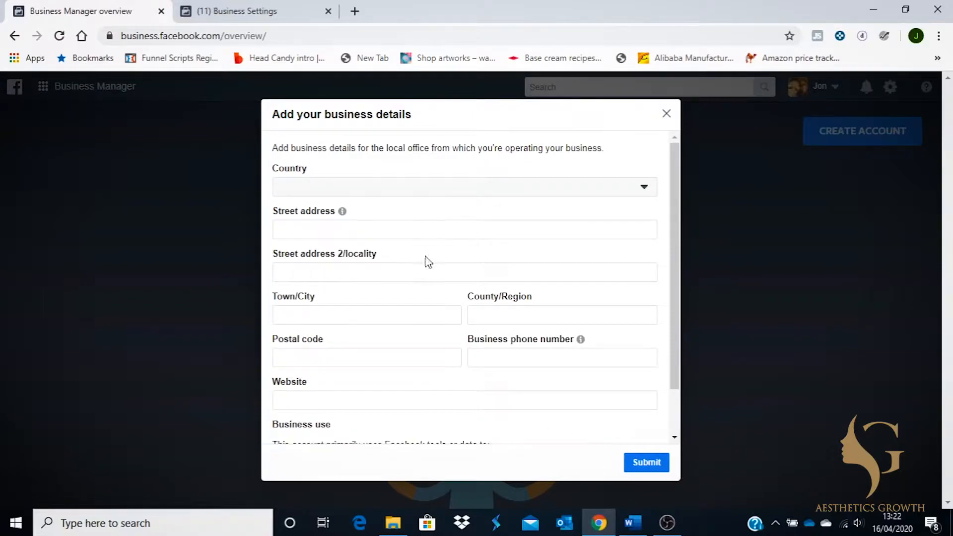
pyautogui.scroll(-1, 402, 341)
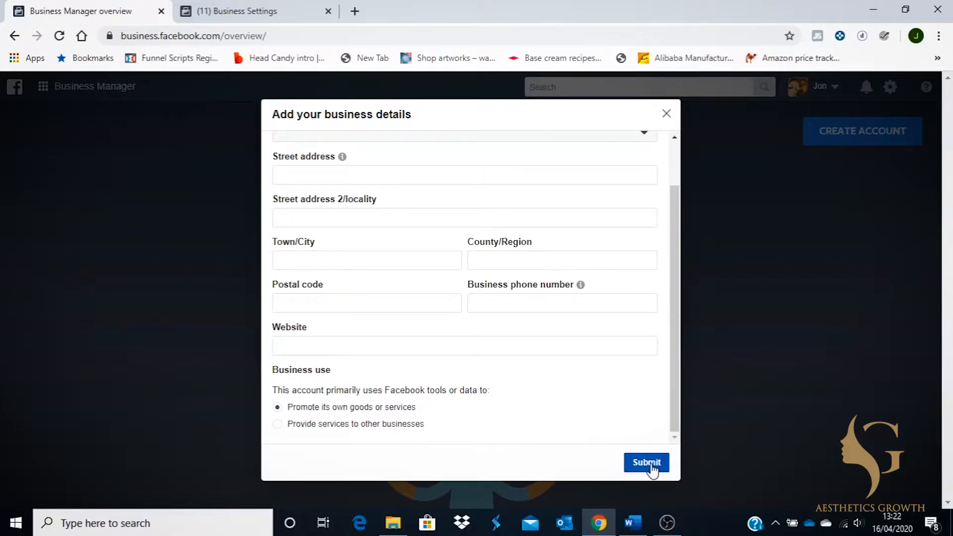
# Switch to the existing business's Business Settings and show the business tool shortcuts.
pyautogui.click(255, 18)
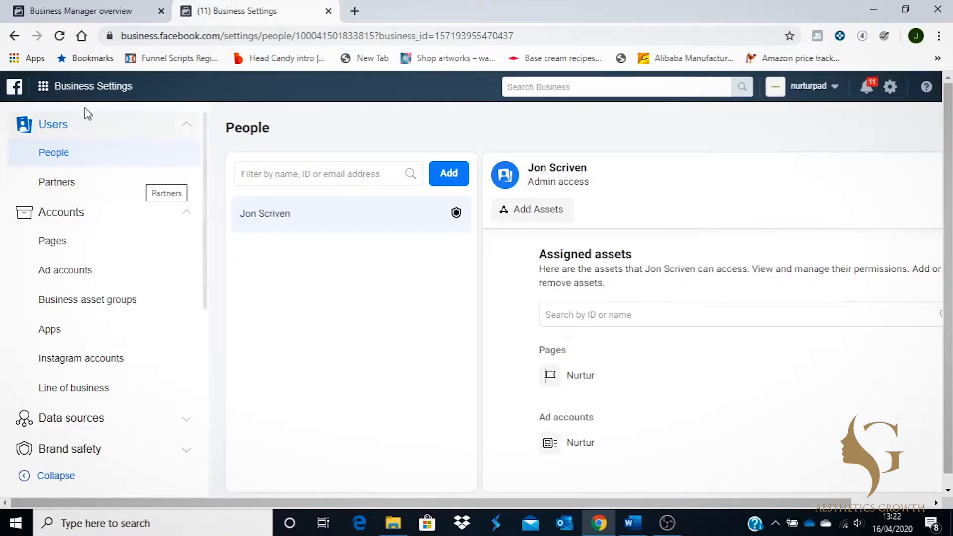
pyautogui.click(74, 88)
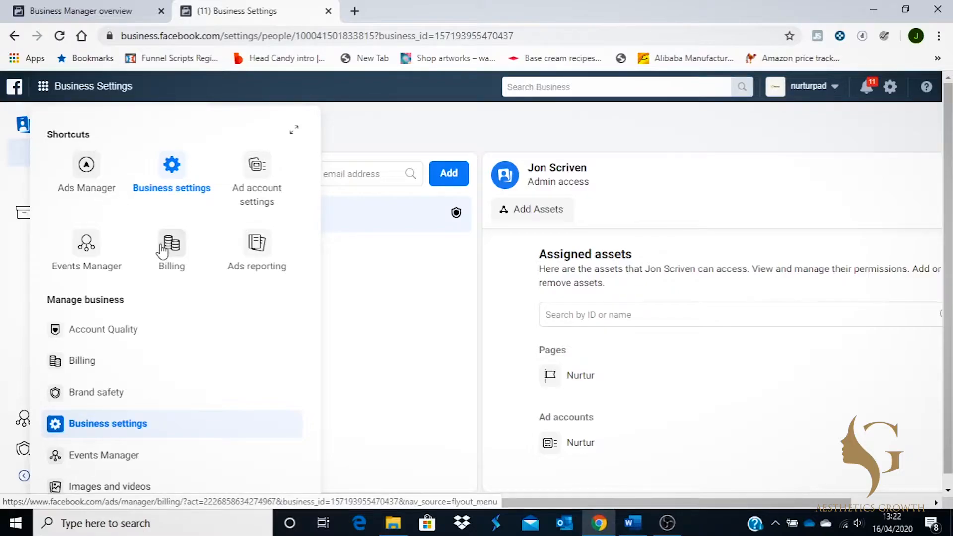
# Check the Nurtur ad account keeps British Pound (GBP) and Europe/London time zone, leaving them unchanged.
pyautogui.click(257, 170)
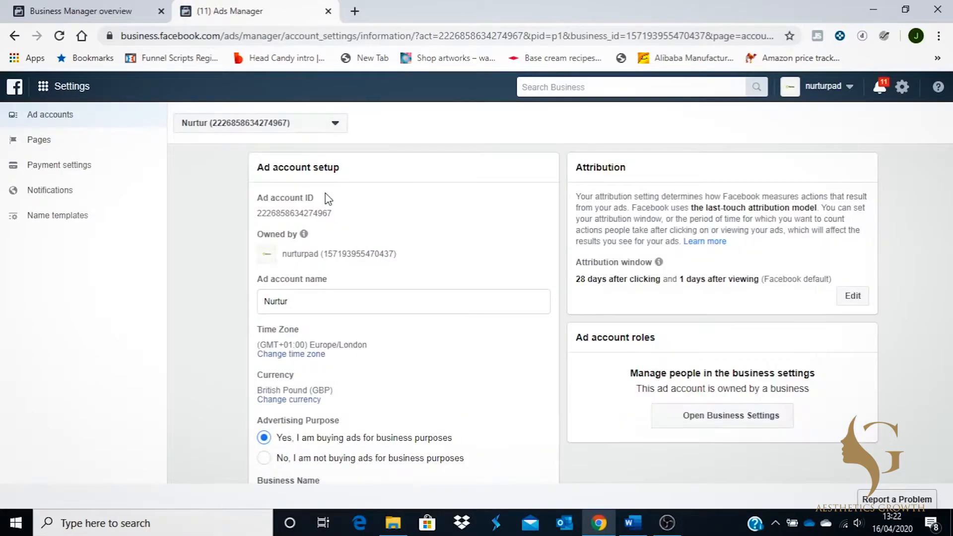
pyautogui.scroll(-2, 326, 199)
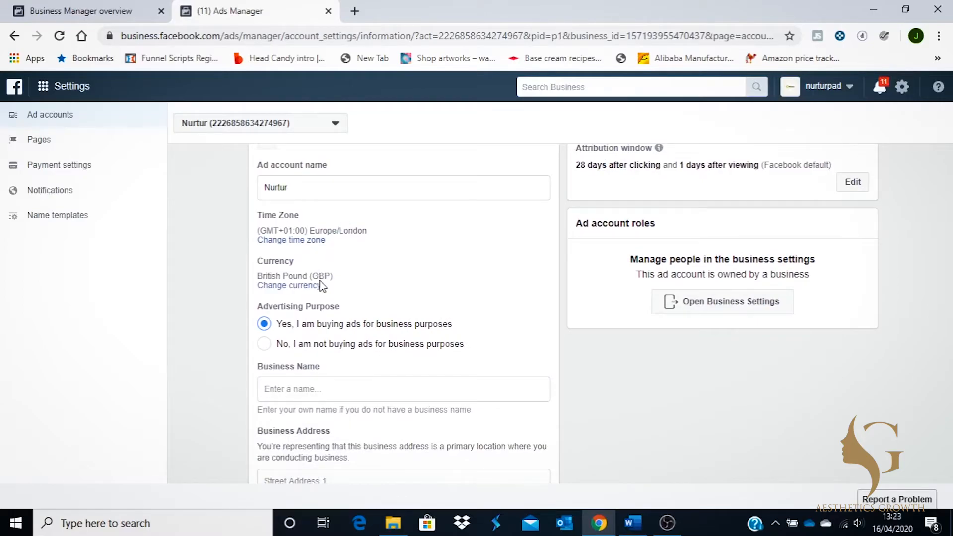
pyautogui.click(305, 285)
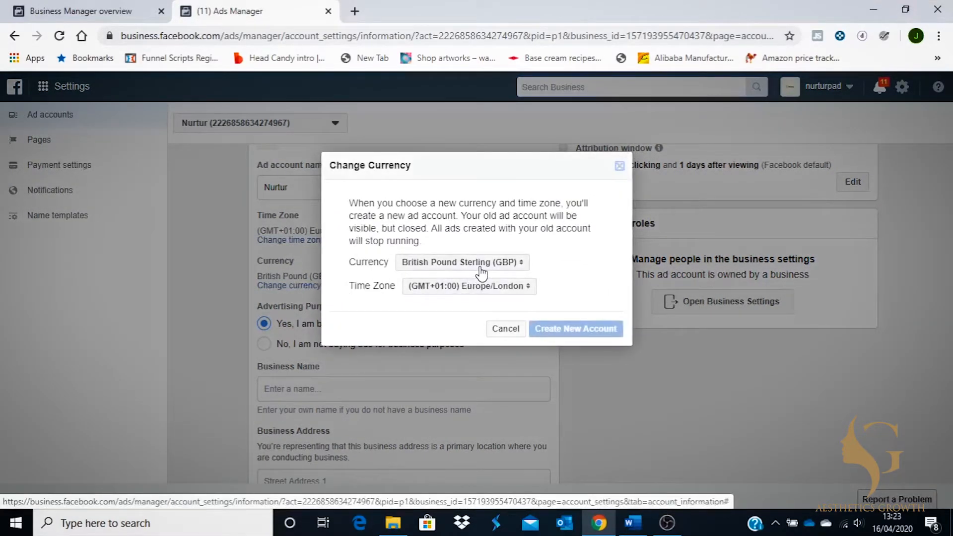
pyautogui.click(480, 267)
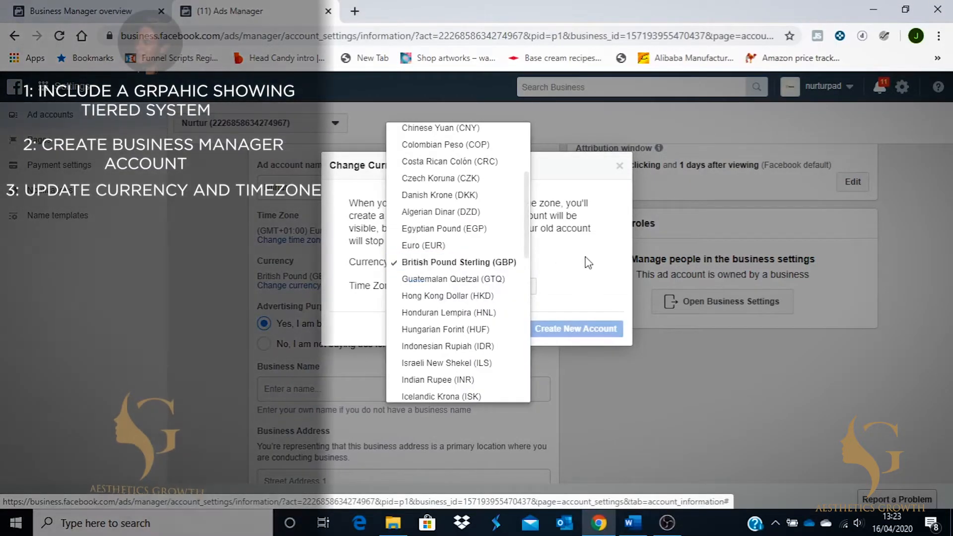
pyautogui.click(585, 258)
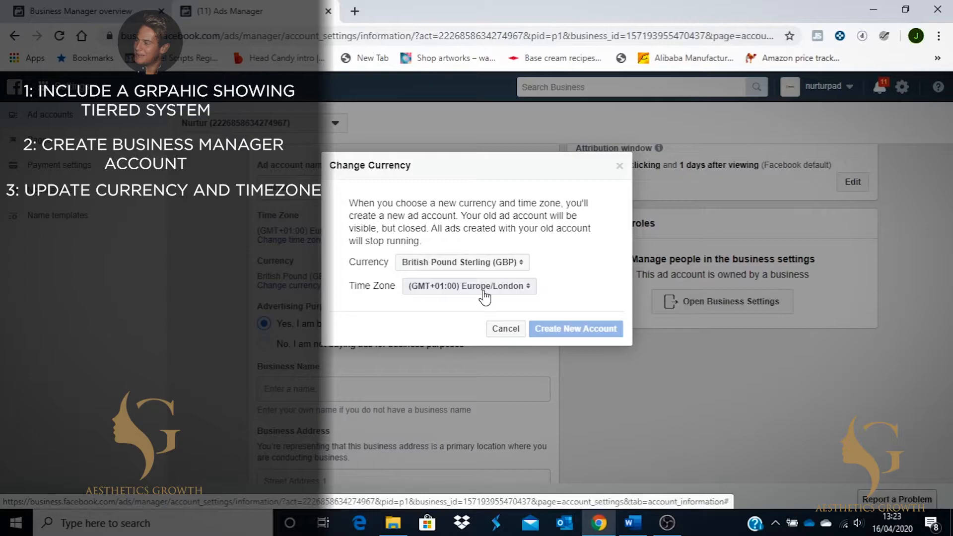
pyautogui.click(499, 263)
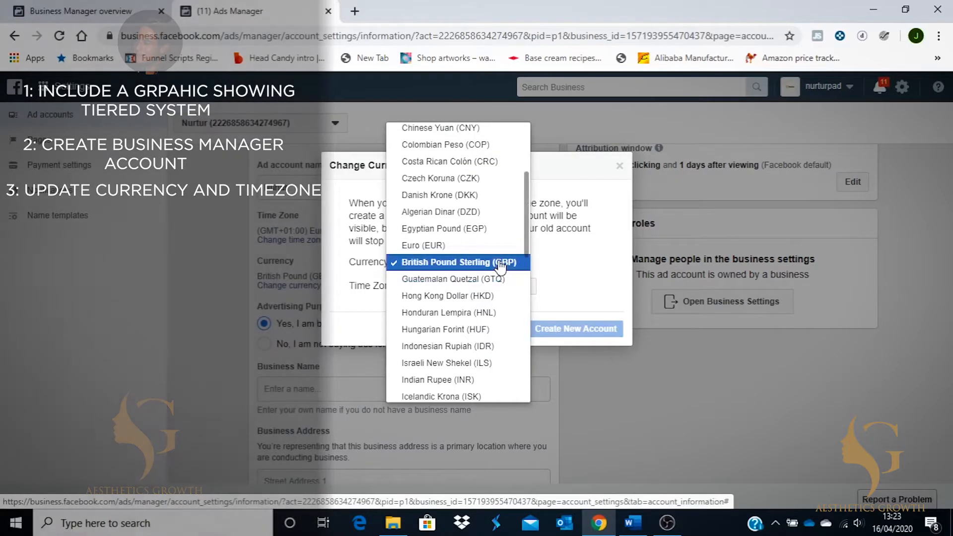
pyautogui.click(584, 263)
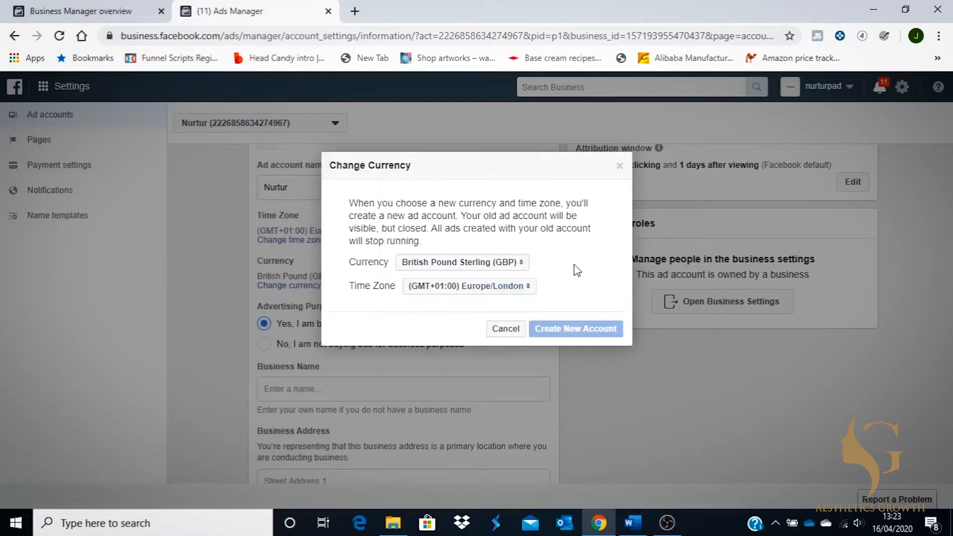
pyautogui.click(507, 329)
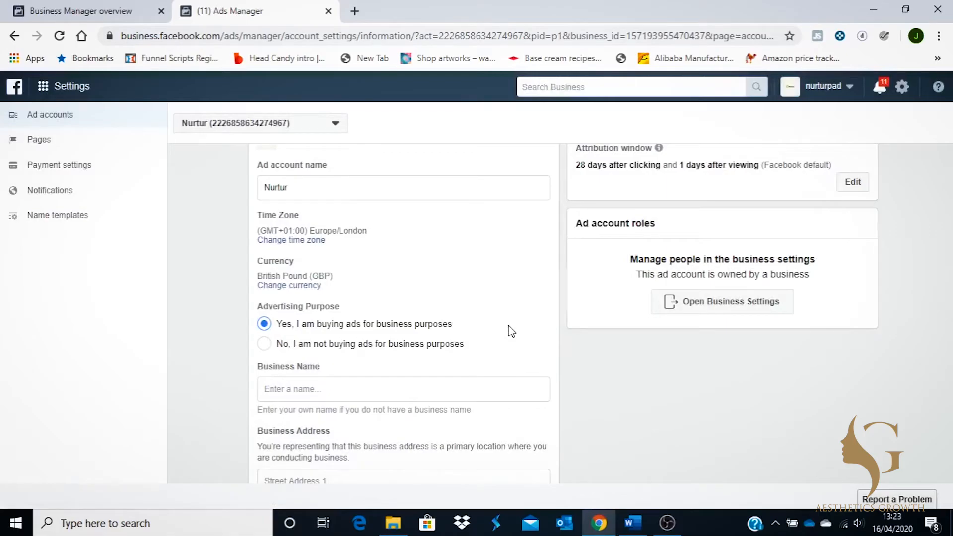
# Look over the Business Address and Ad Agency fields, then reopen the business tool shortcuts.
pyautogui.scroll(-8, 512, 331)
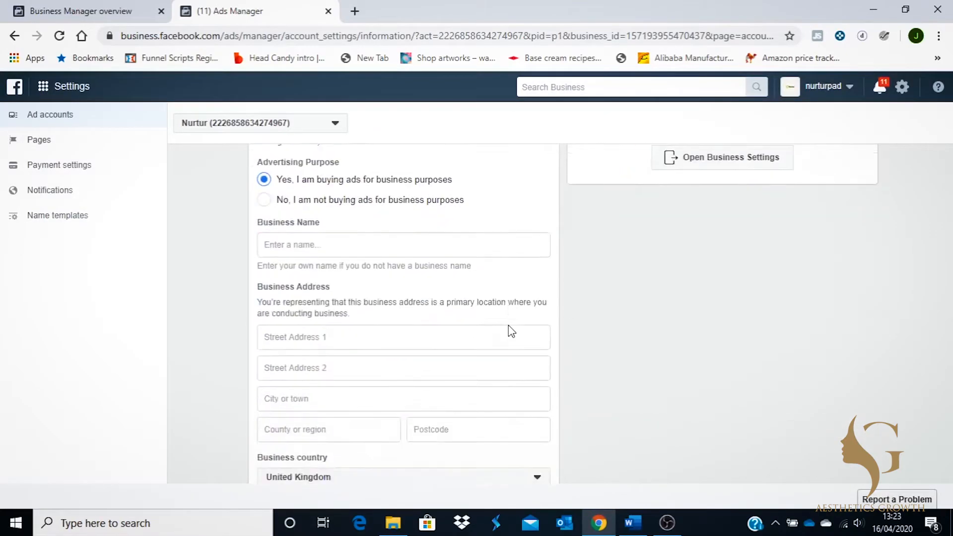
pyautogui.click(443, 212)
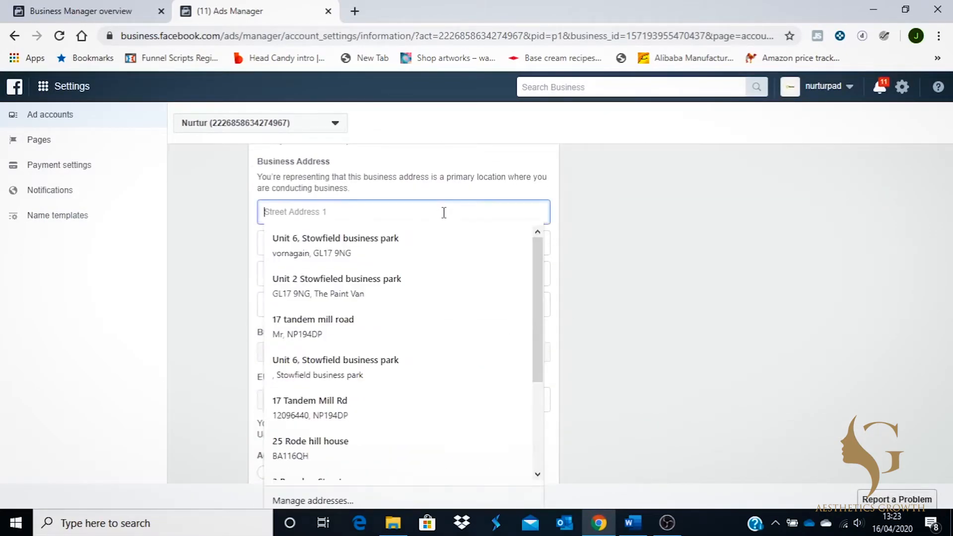
pyautogui.click(671, 214)
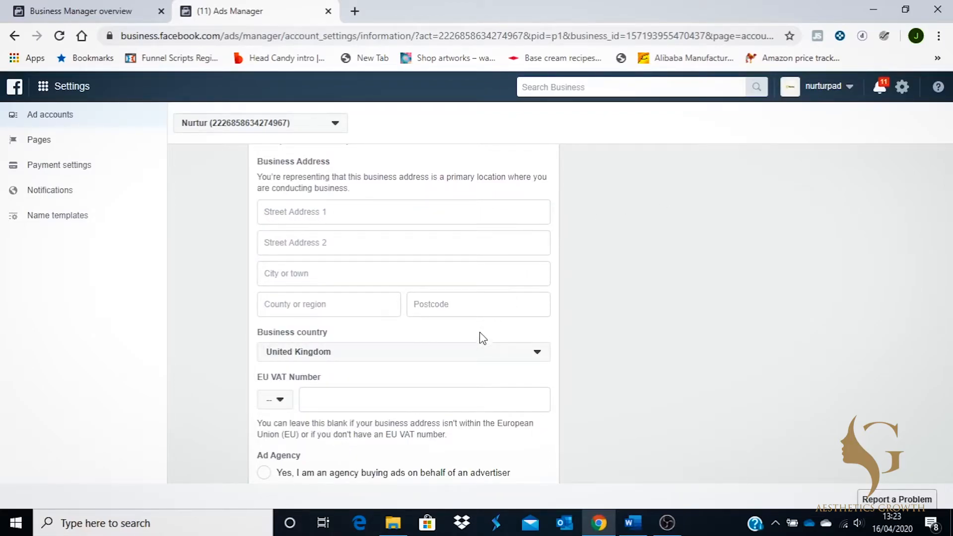
pyautogui.scroll(-2, 475, 338)
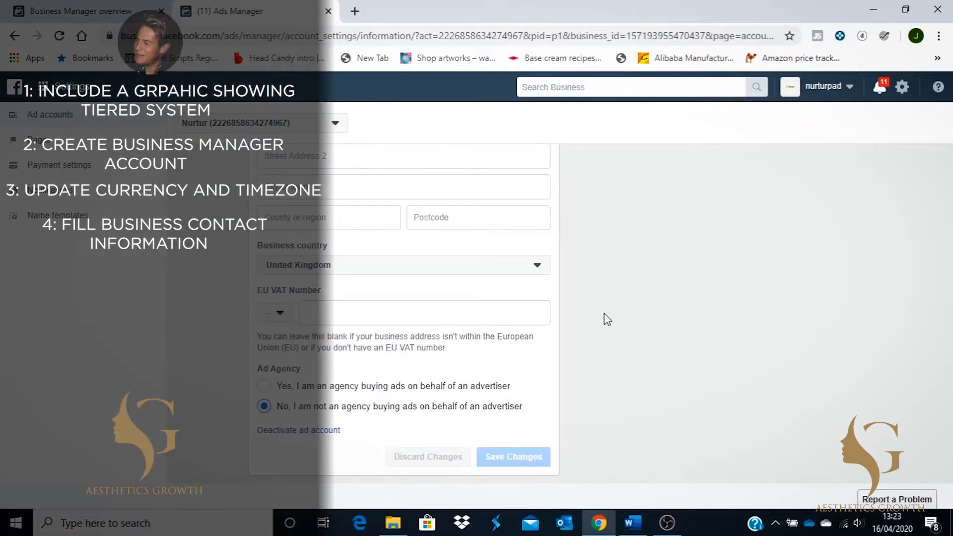
pyautogui.scroll(10, 606, 319)
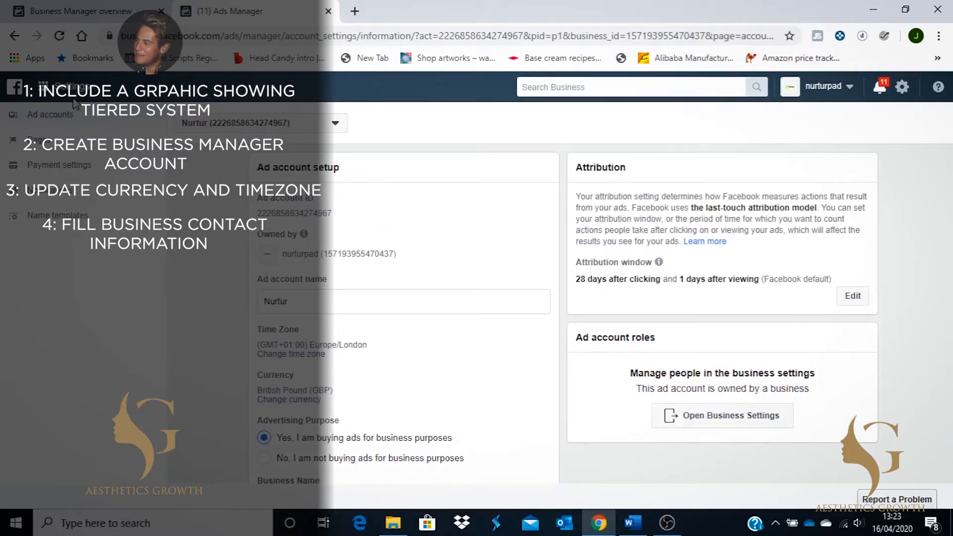
pyautogui.click(69, 93)
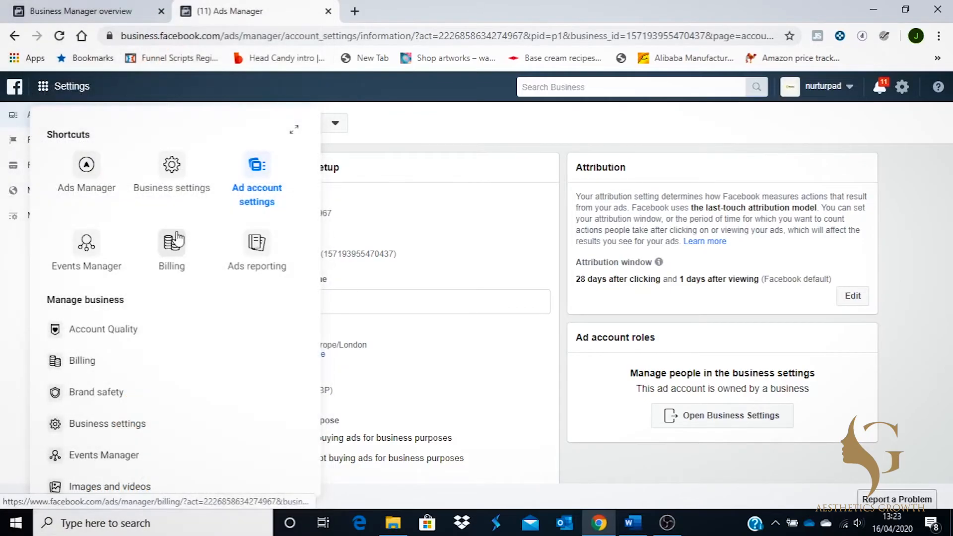
# Go to Billing's Payment Settings showing the primary Visa card and £150.00 spending limit.
pyautogui.click(176, 237)
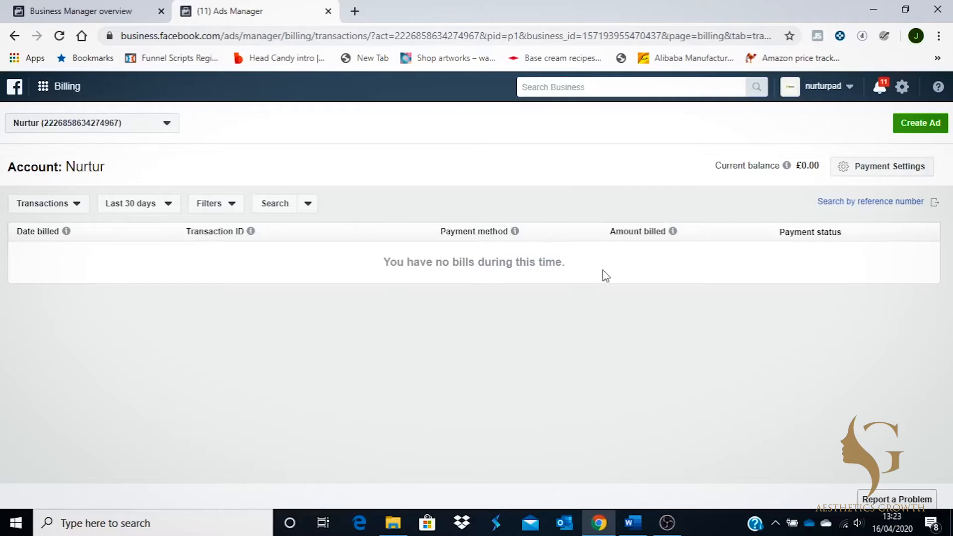
pyautogui.click(899, 171)
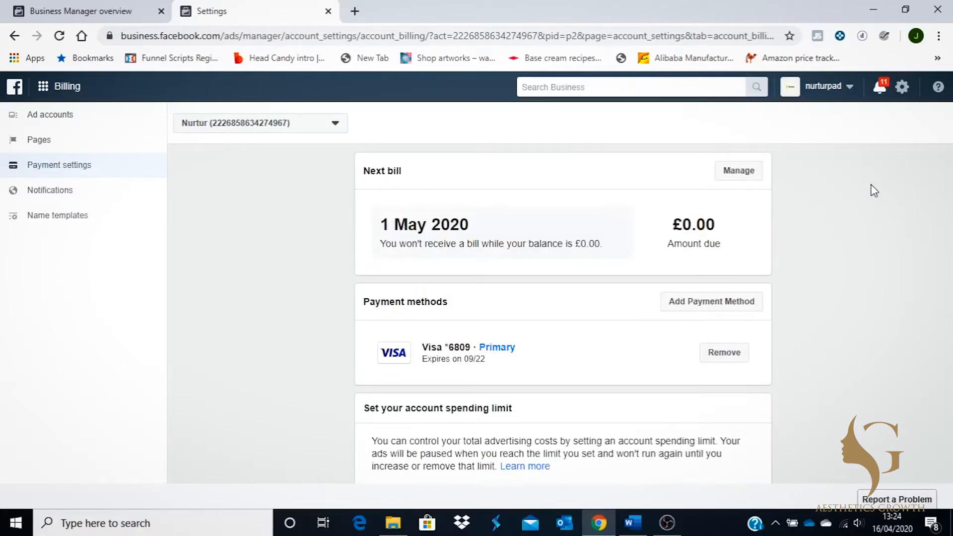
pyautogui.scroll(-1, 771, 291)
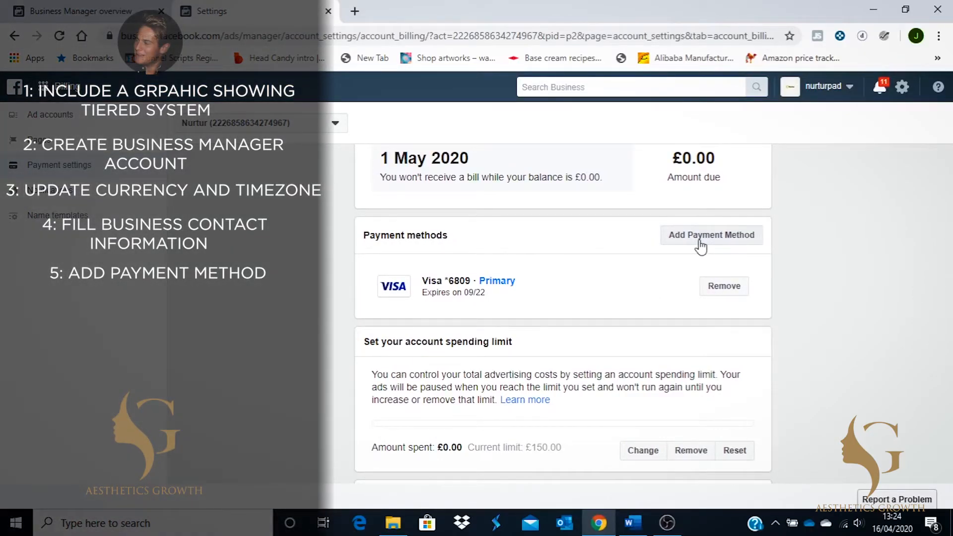
pyautogui.click(700, 244)
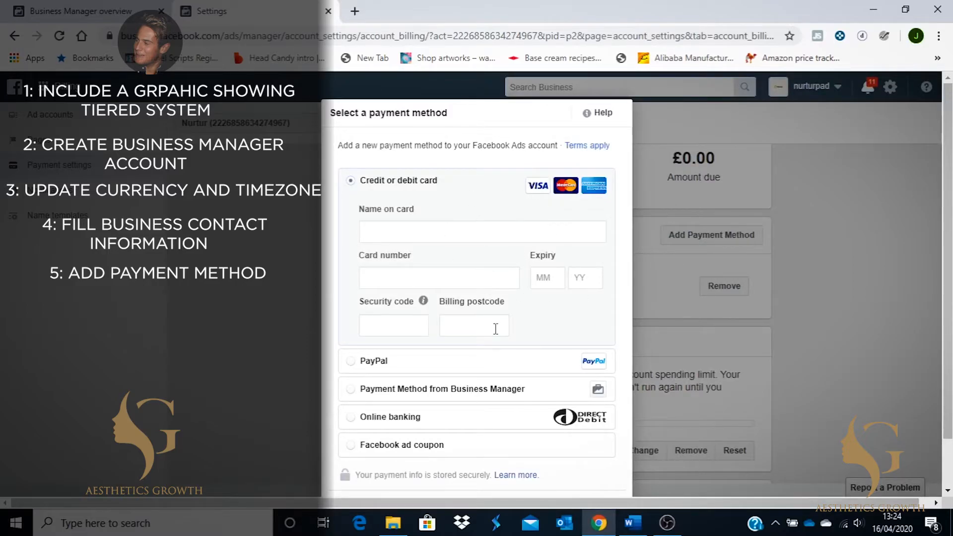
pyautogui.scroll(-1, 495, 327)
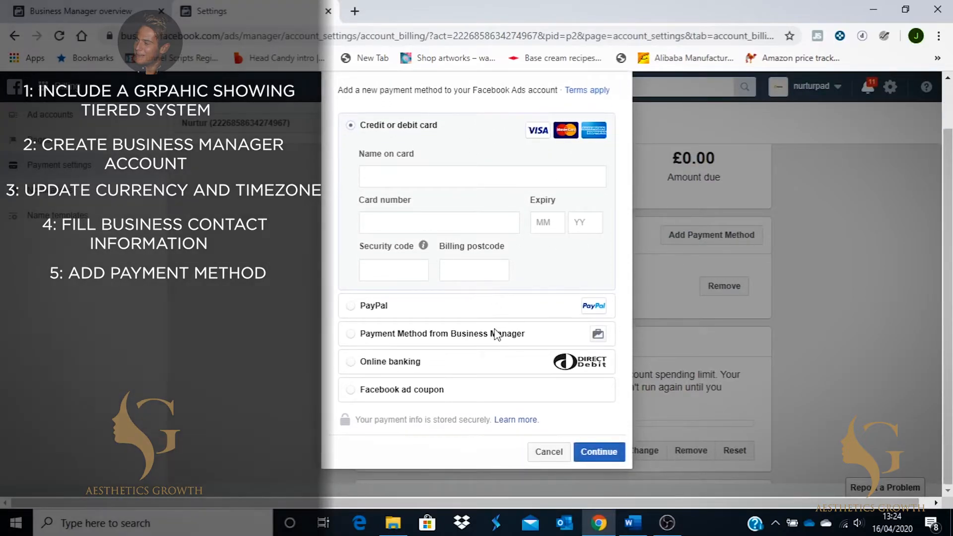
pyautogui.scroll(1, 495, 333)
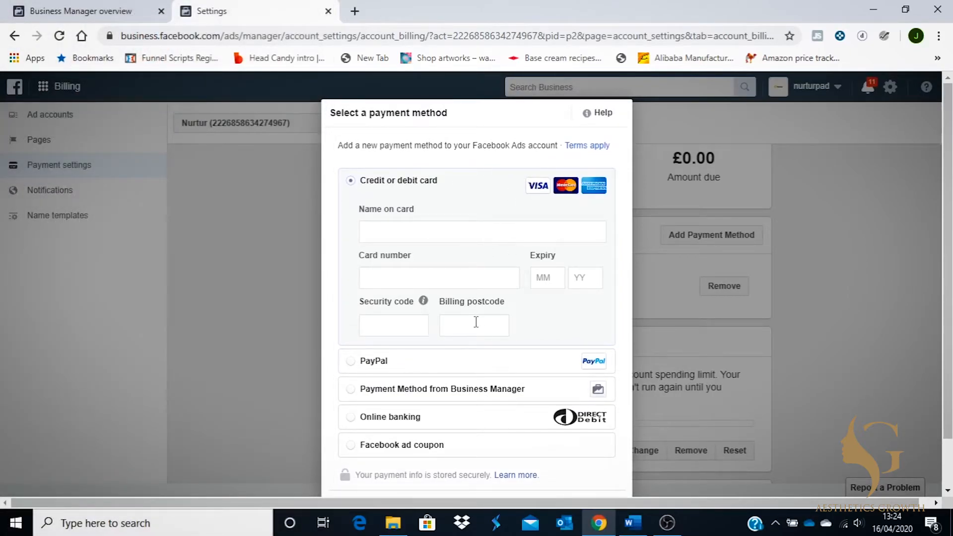
pyautogui.scroll(-1, 476, 321)
pyautogui.click(546, 454)
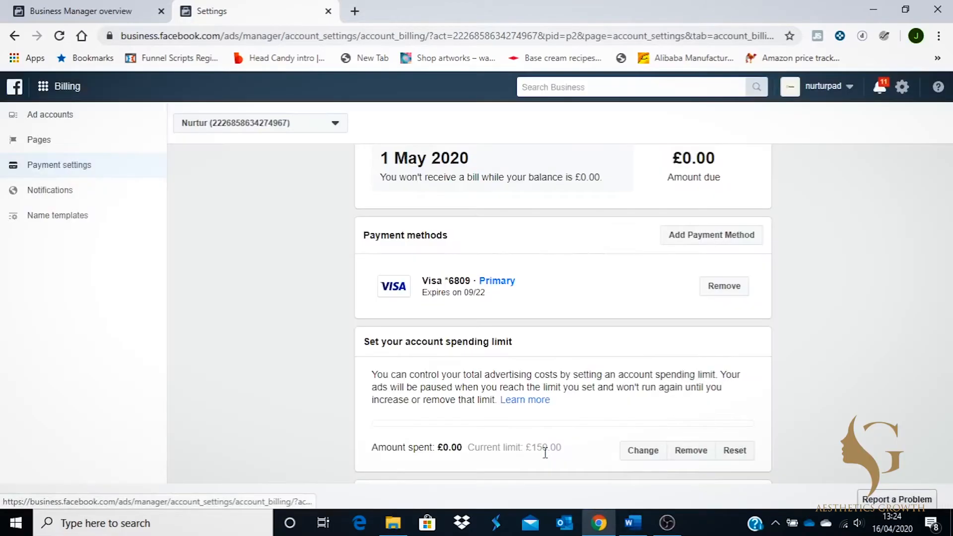
pyautogui.scroll(-1, 545, 453)
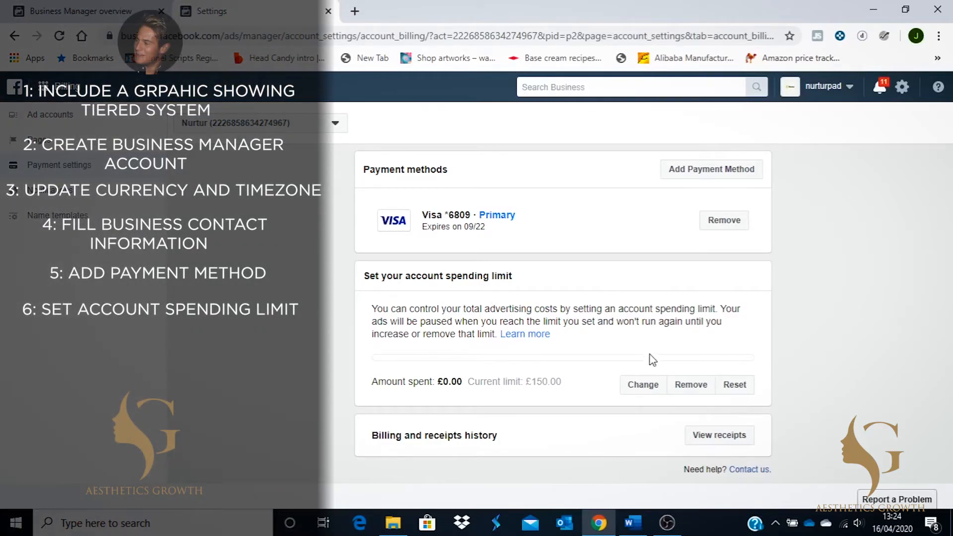
# Change the account spending limit to £200.00 and review the updated payment settings.
pyautogui.click(642, 384)
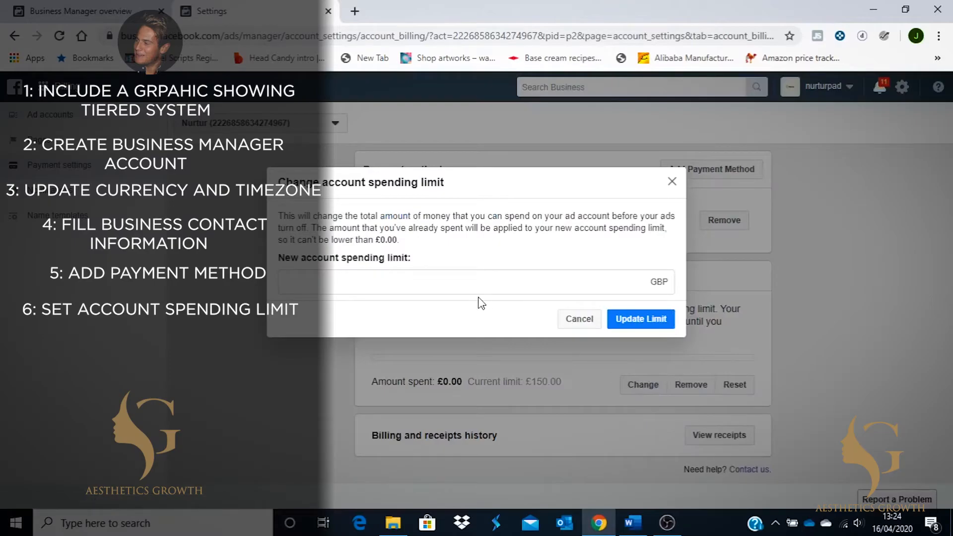
pyautogui.click(474, 284)
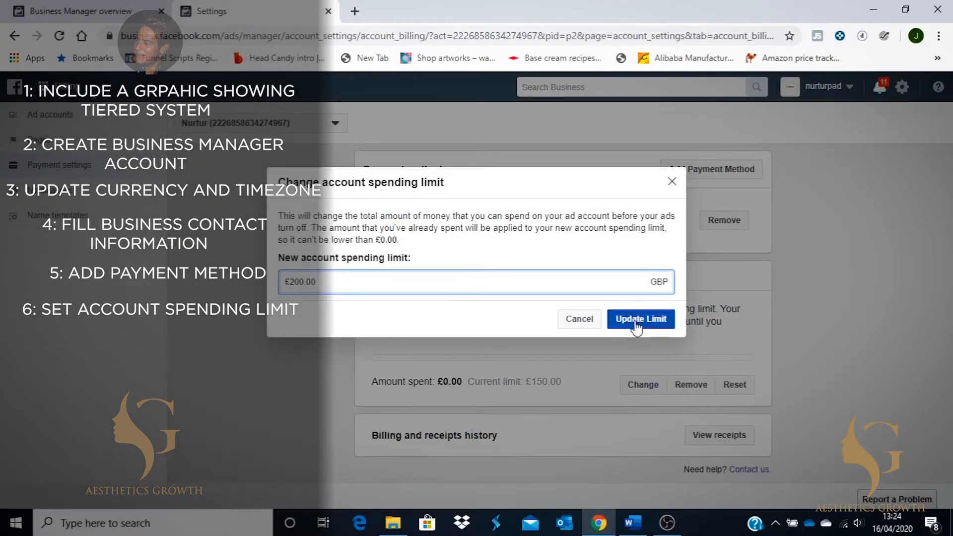
pyautogui.click(641, 319)
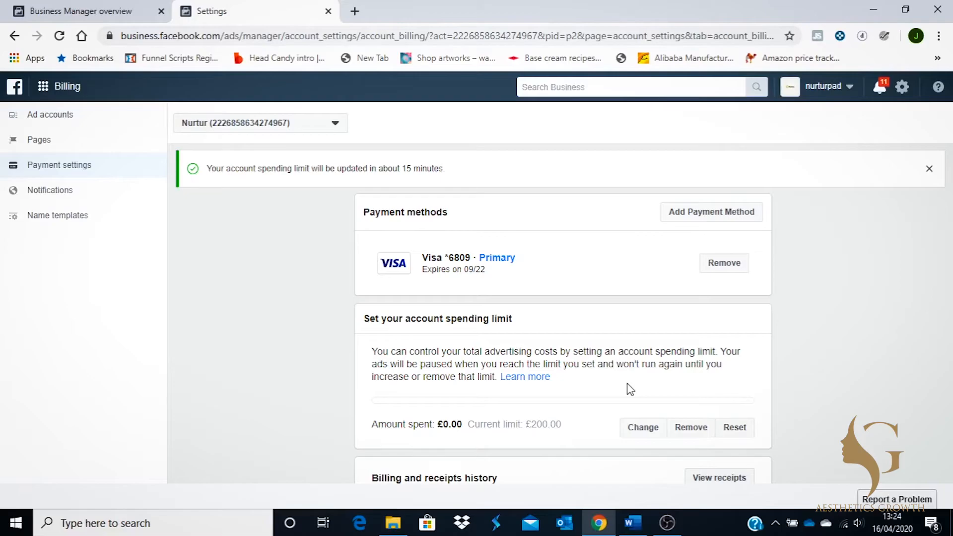
pyautogui.scroll(-1, 630, 390)
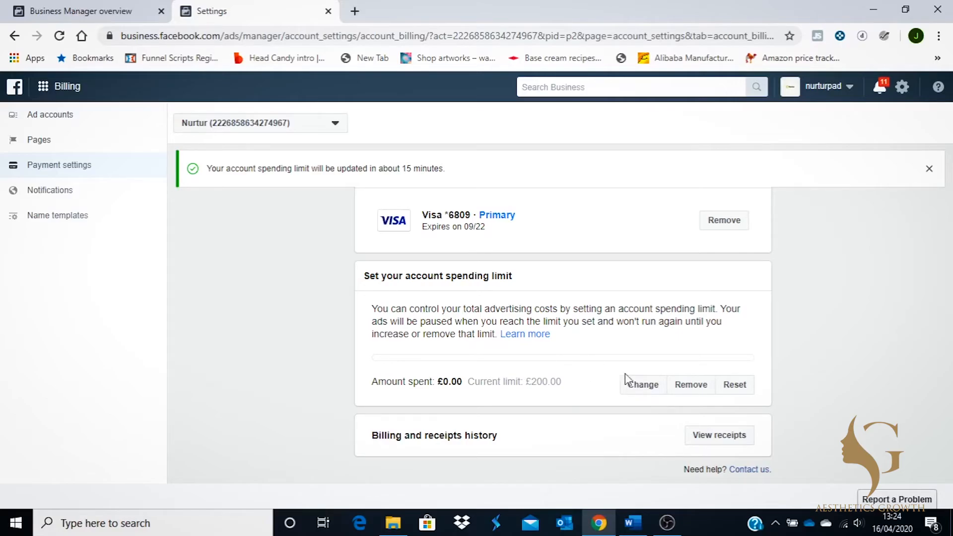
pyautogui.scroll(3, 537, 325)
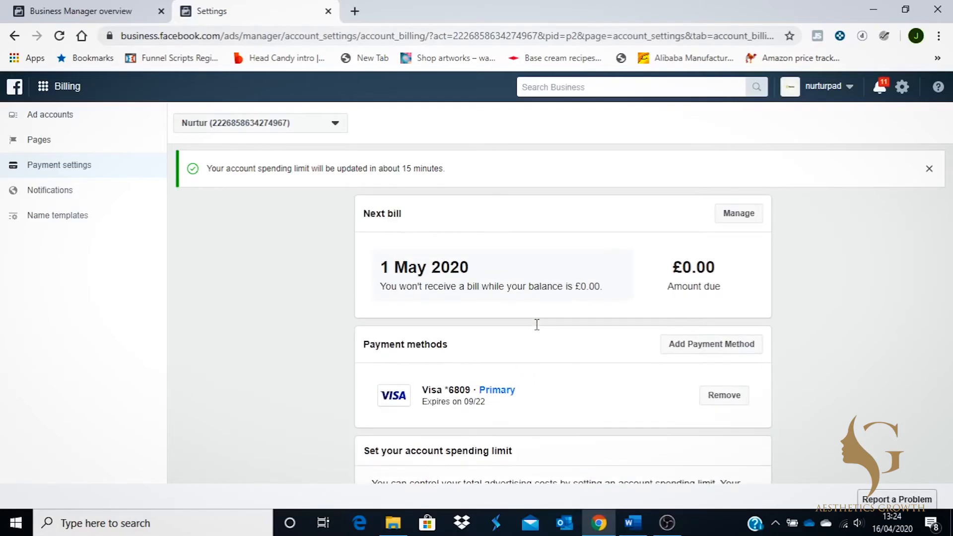
pyautogui.scroll(-3, 536, 325)
pyautogui.scroll(3, 536, 325)
# Go to Business Settings via the Business Manager menu and show nurturpad's Business info page.
pyautogui.click(73, 91)
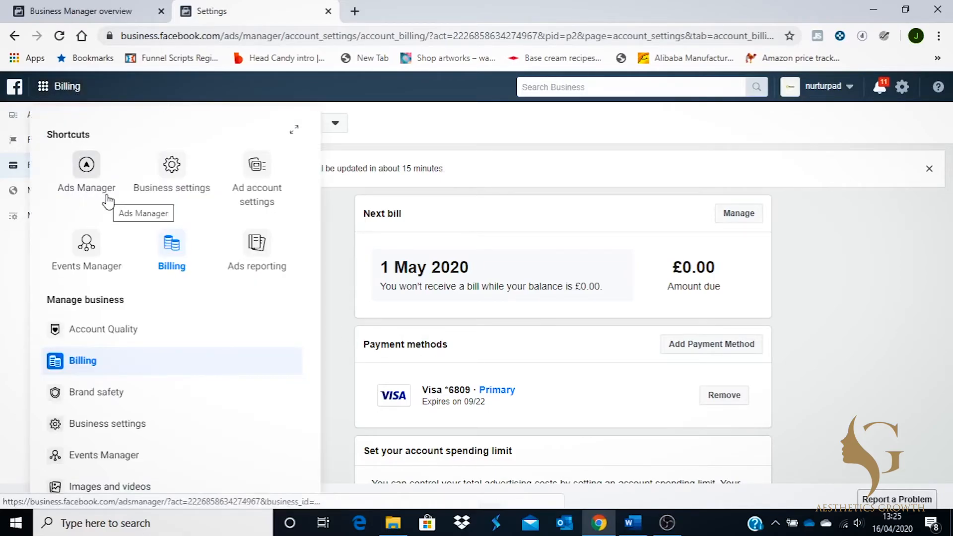
pyautogui.click(172, 165)
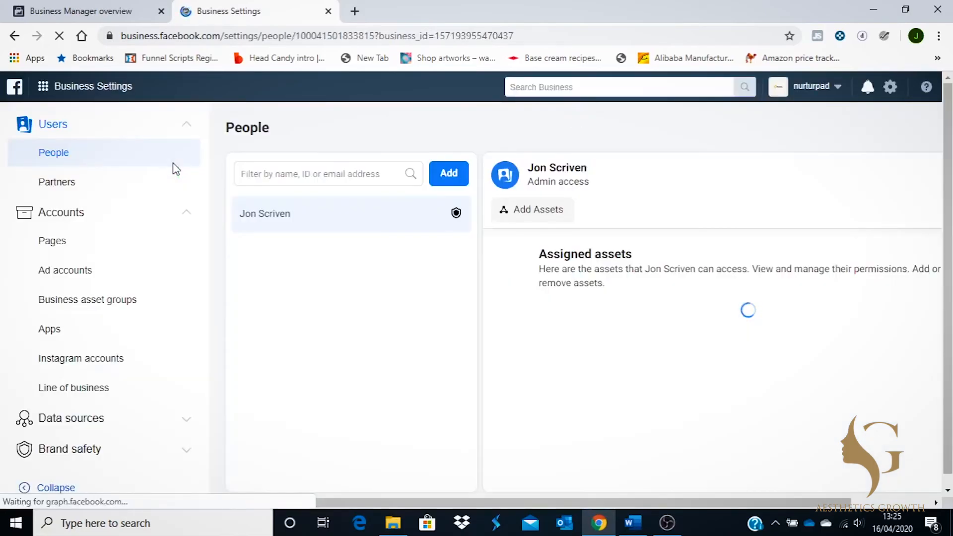
pyautogui.scroll(-5, 121, 278)
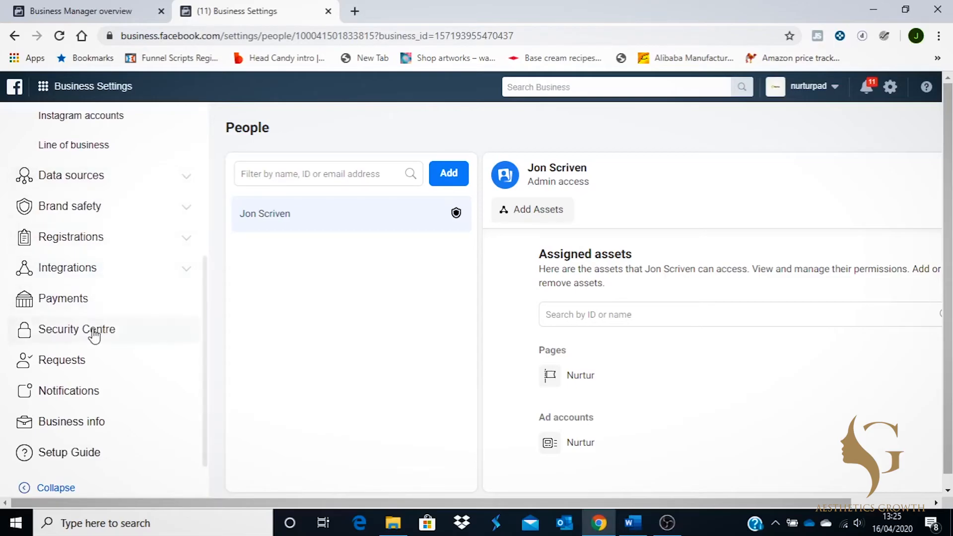
pyautogui.click(84, 434)
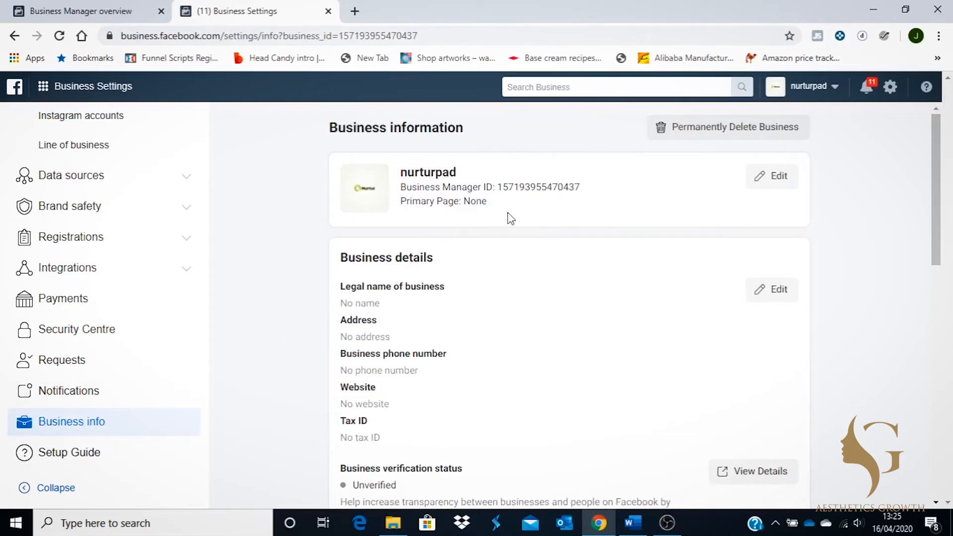
# Edit the business info, search 'nu', and save Nurtur as the primary Page.
pyautogui.click(773, 176)
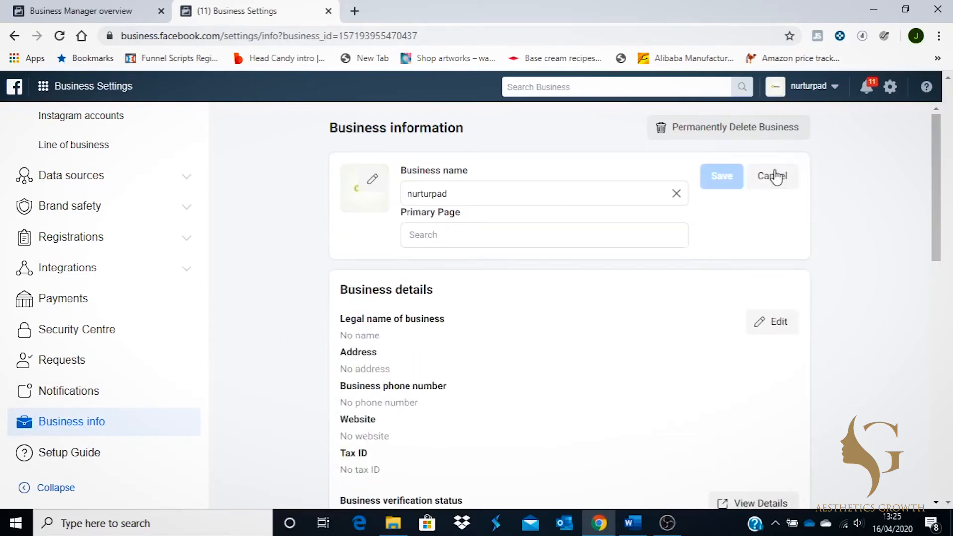
pyautogui.click(496, 236)
pyautogui.write('nu')
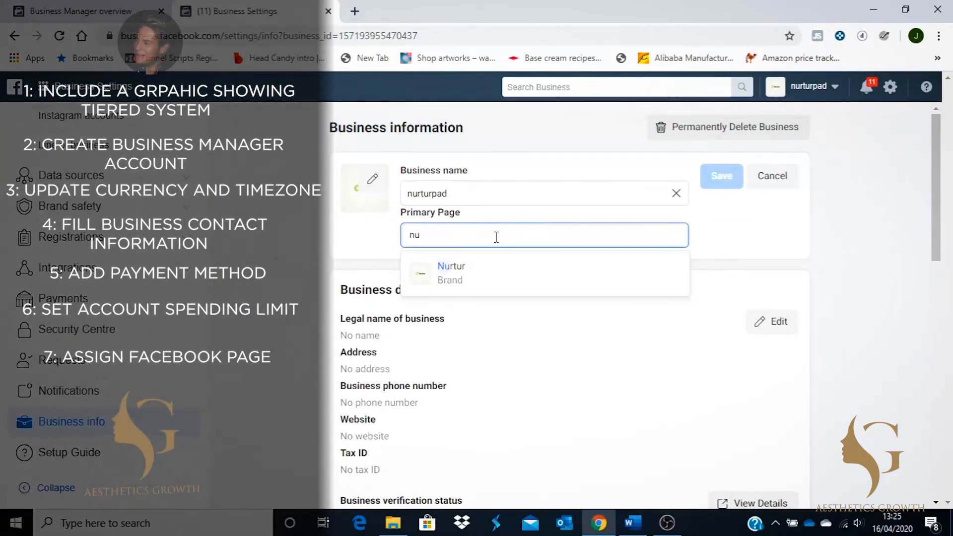
pyautogui.click(495, 267)
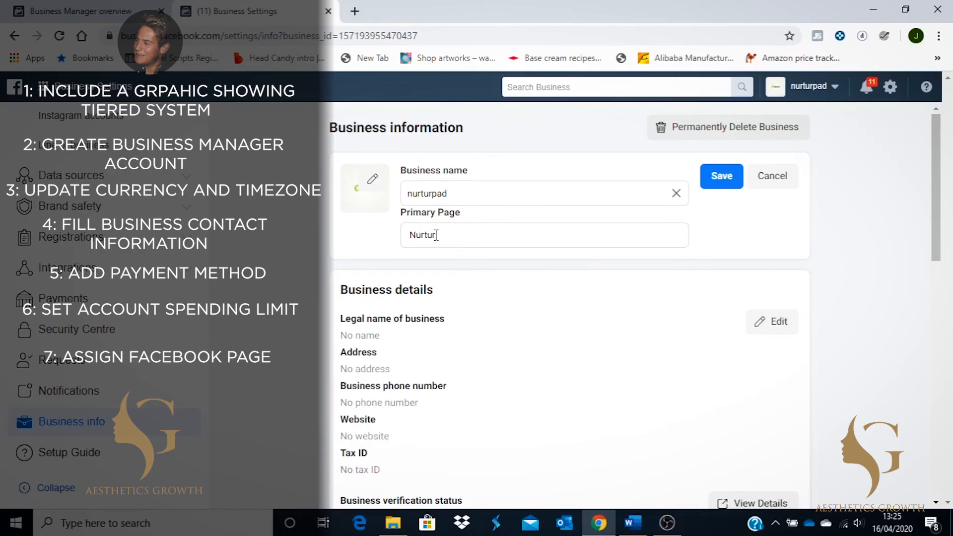
pyautogui.click(727, 179)
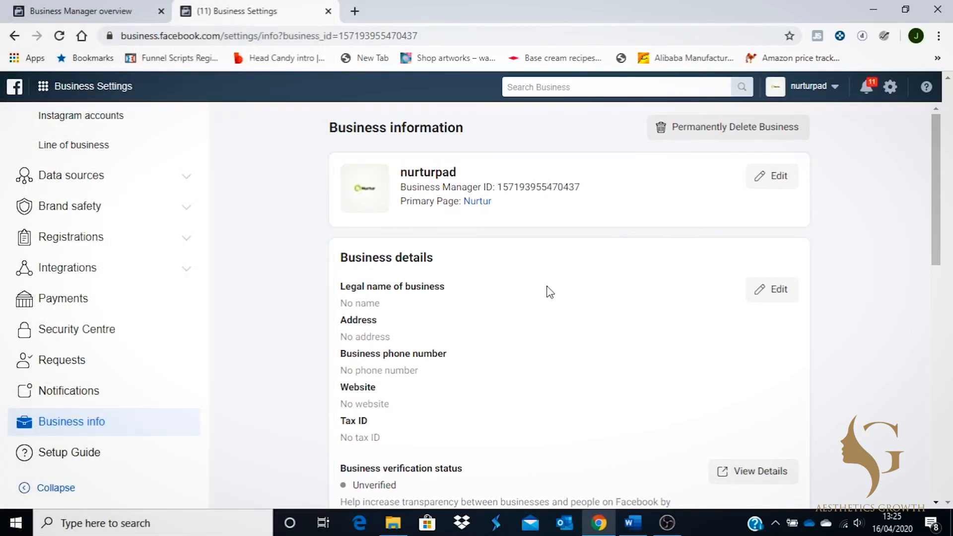
pyautogui.scroll(-5, 550, 292)
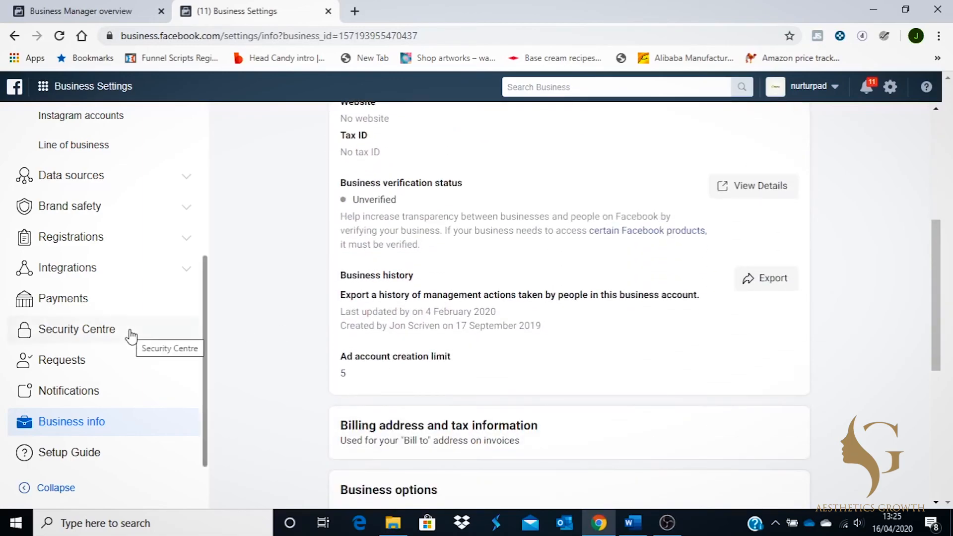
pyautogui.scroll(5, 130, 335)
pyautogui.scroll(-5, 130, 336)
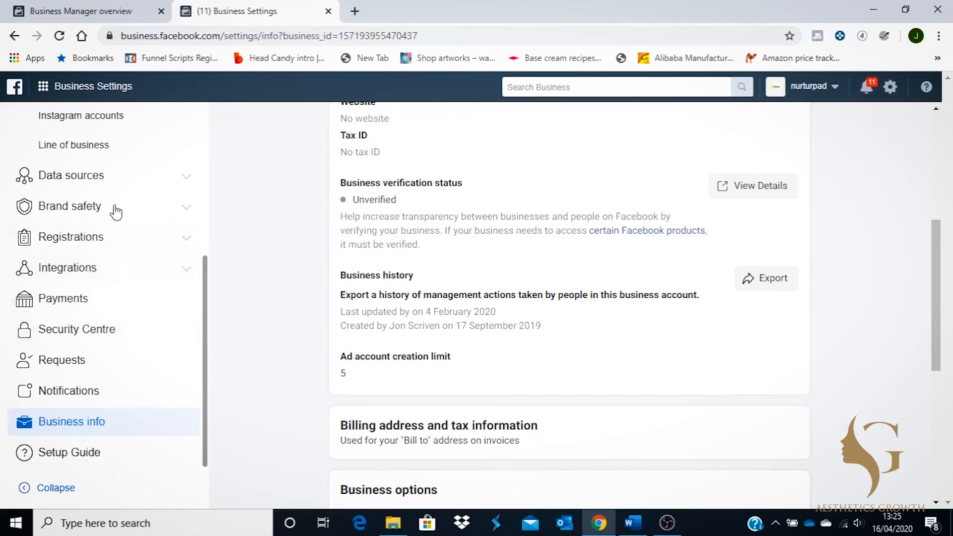
pyautogui.scroll(6, 279, 298)
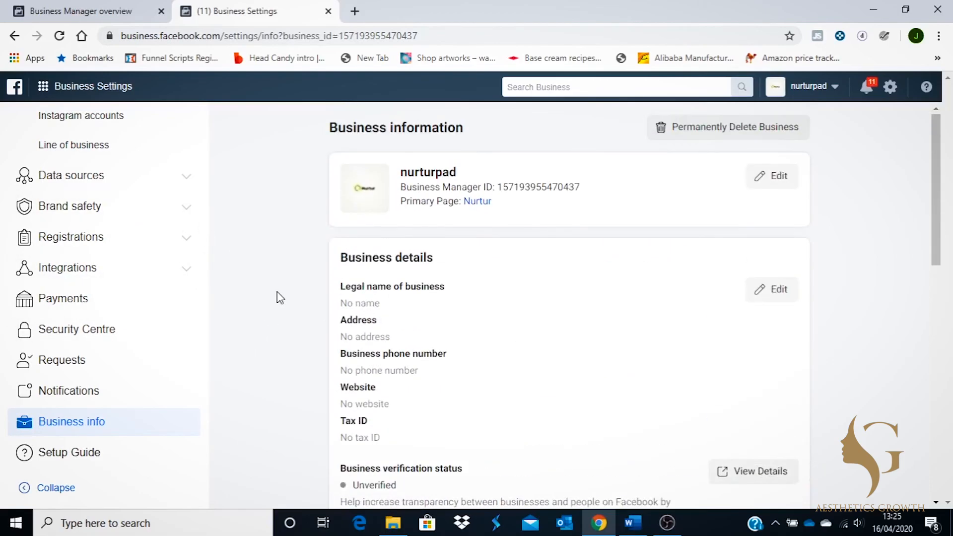